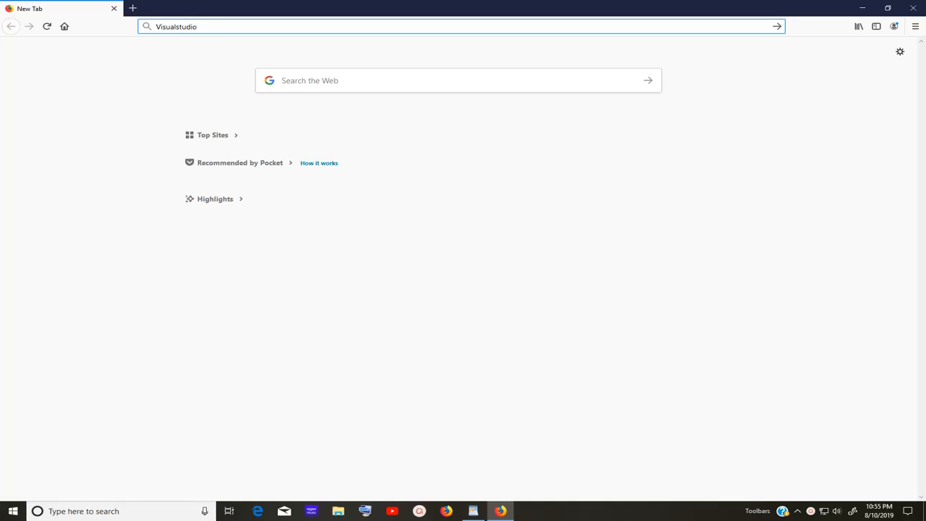
Load visualstudio.com in Firefox to reach the Visual Studio home page
key(ctrl+Return)
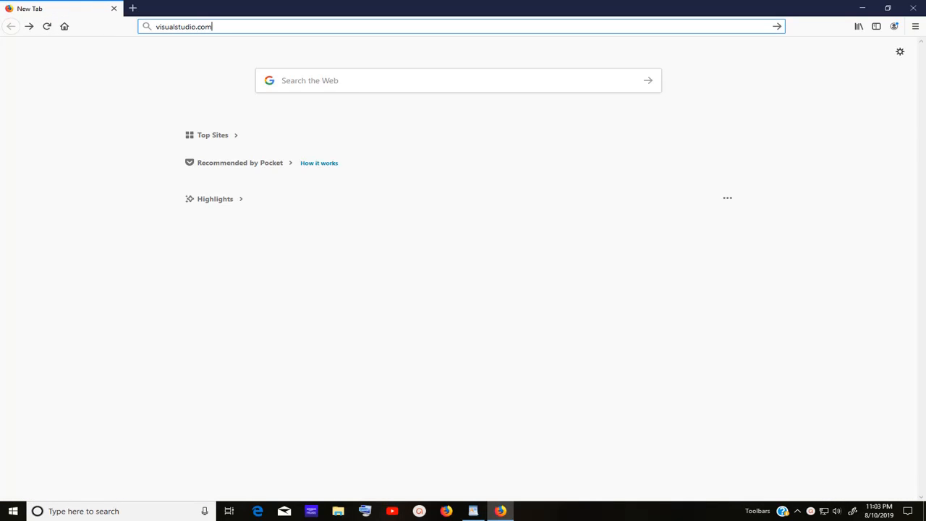
key(Return)
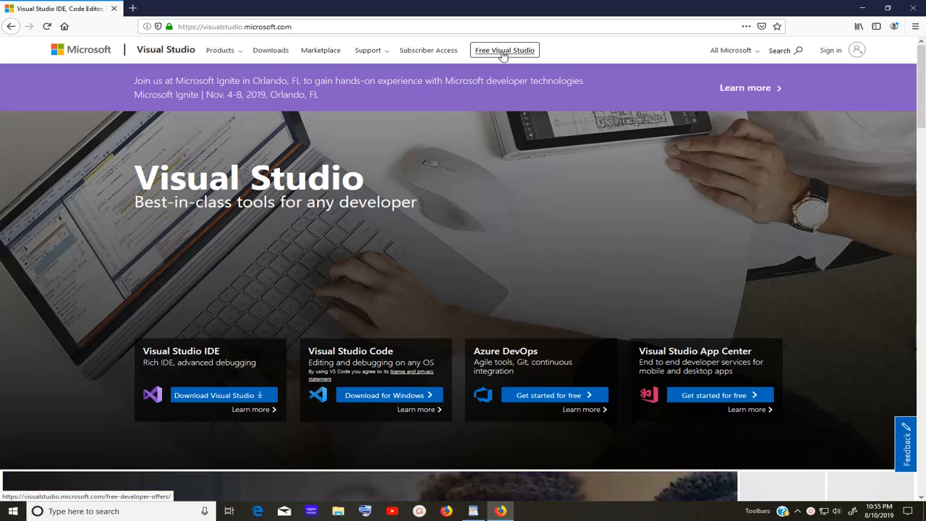
Choose Community 2019 from the Download Visual Studio menu under Visual Studio IDE
mouse_move(258, 397)
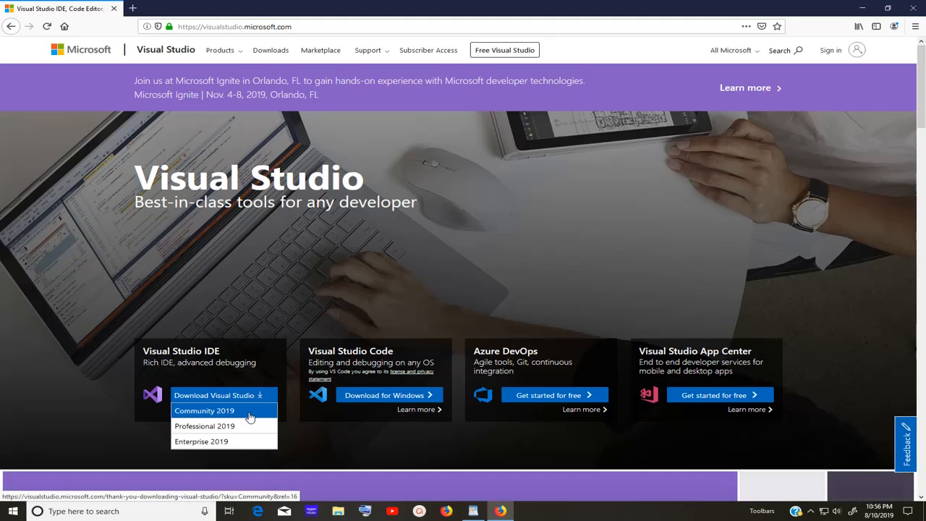
click(248, 410)
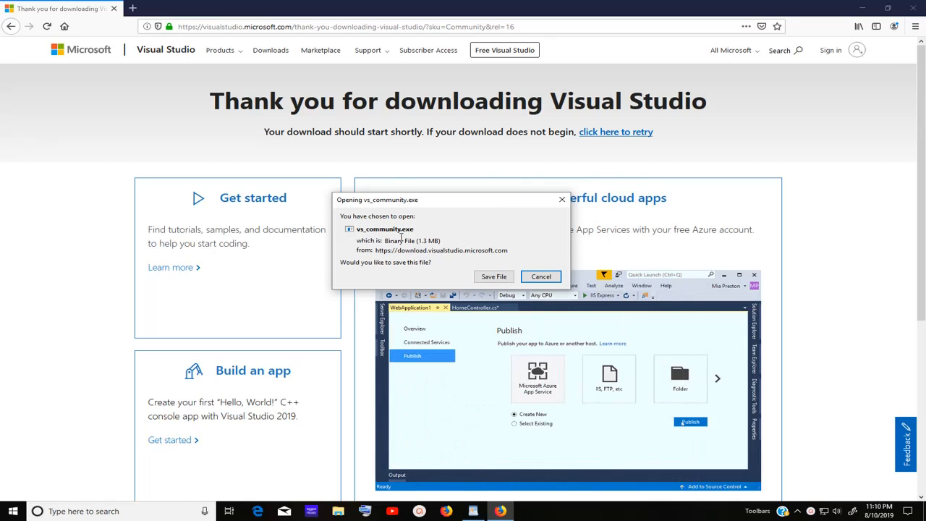
Save the vs_community.exe installer to the Desktop
click(498, 279)
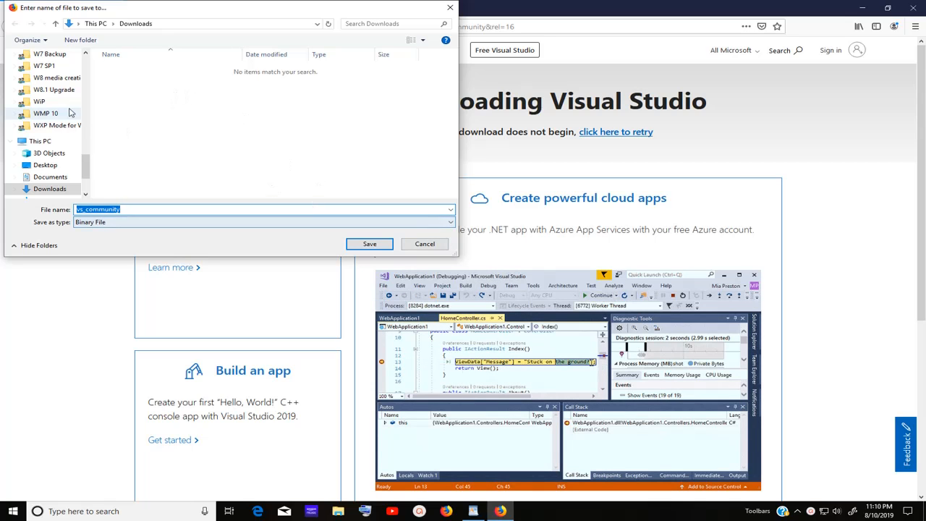
click(45, 165)
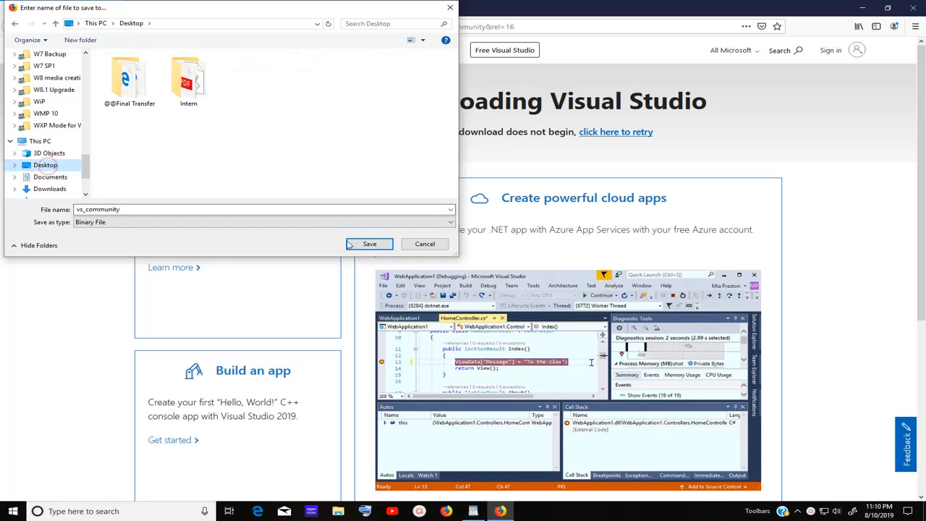
click(369, 243)
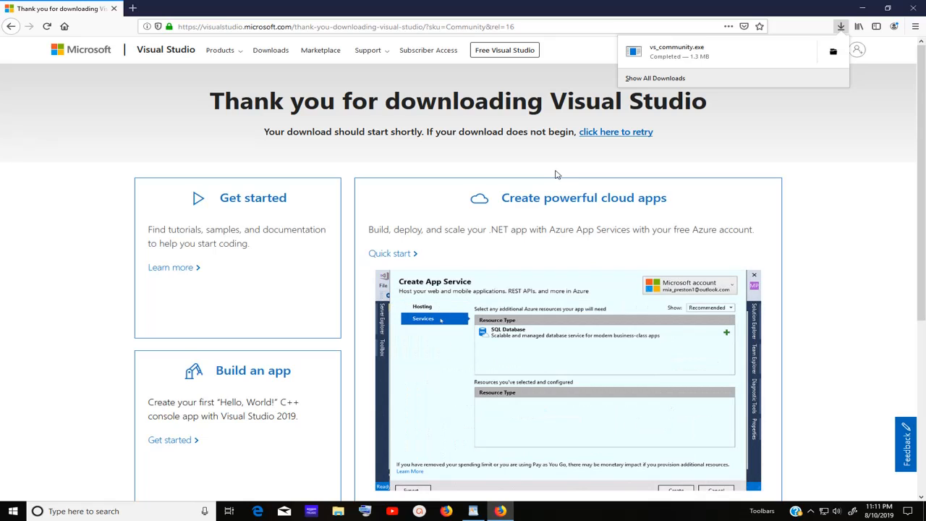
Close the downloads panel and download Visual Studio Community again from the Free Visual Studio page
click(505, 83)
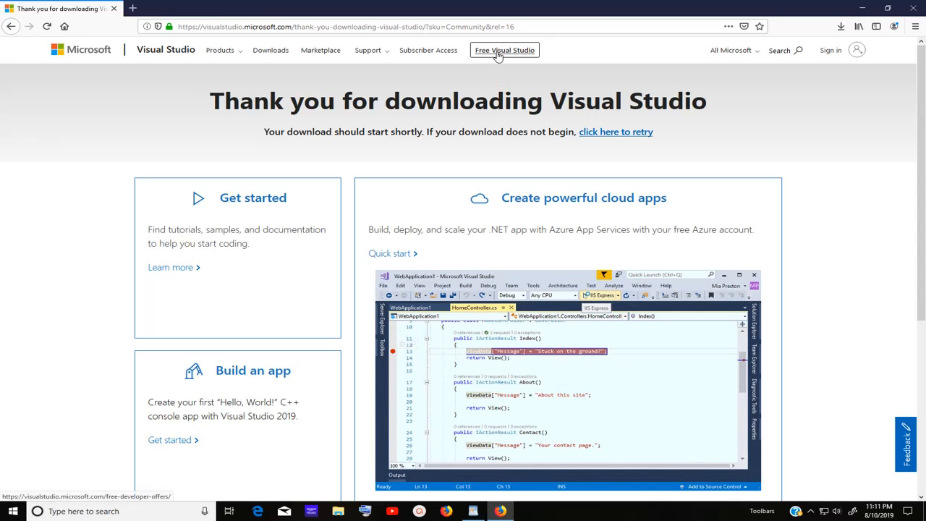
click(498, 54)
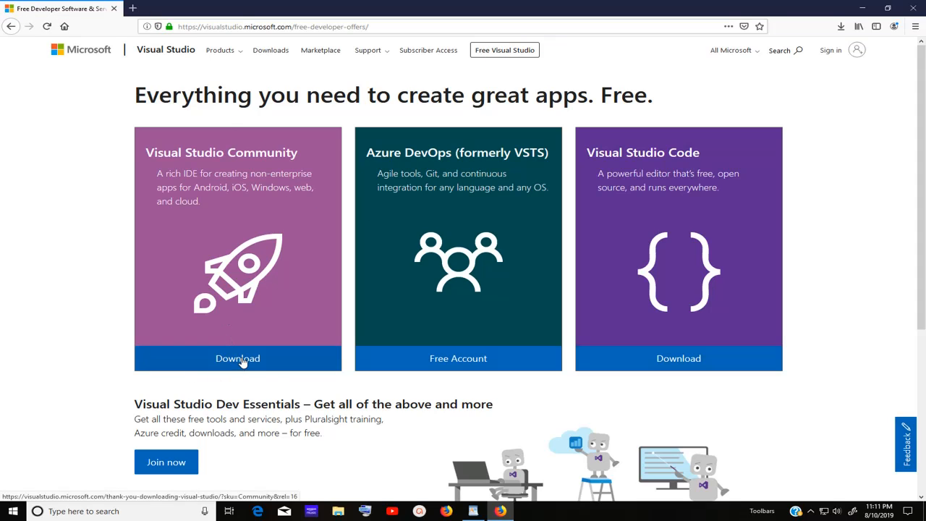
click(242, 362)
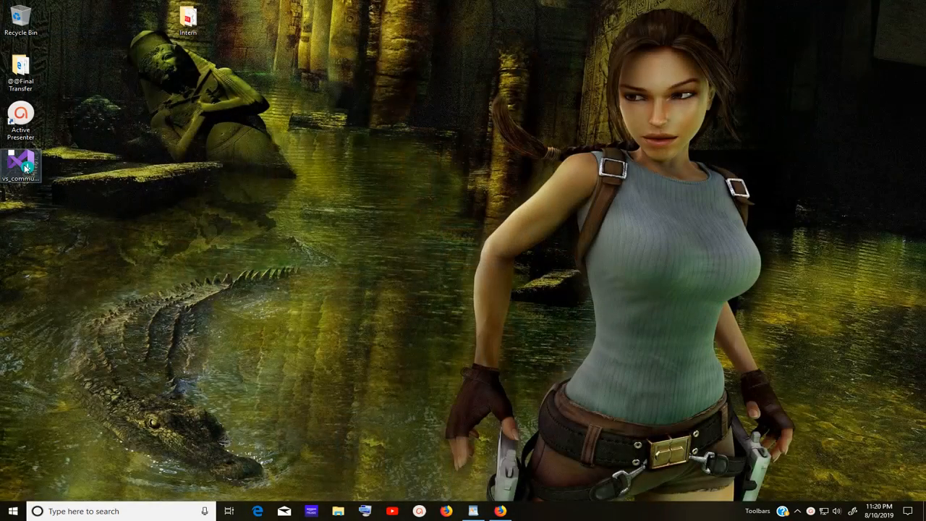
Run the vs_community installer from the desktop and continue through its setup prompt
double_click(25, 166)
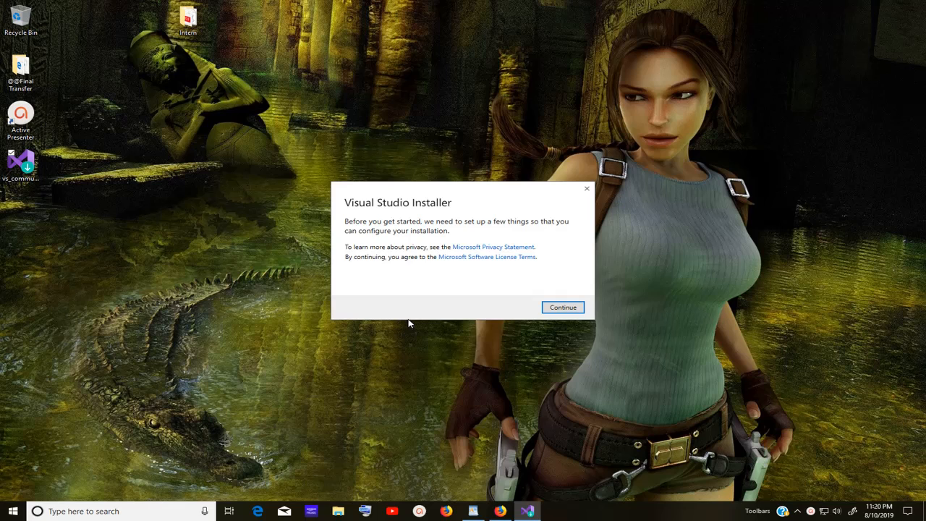
click(572, 309)
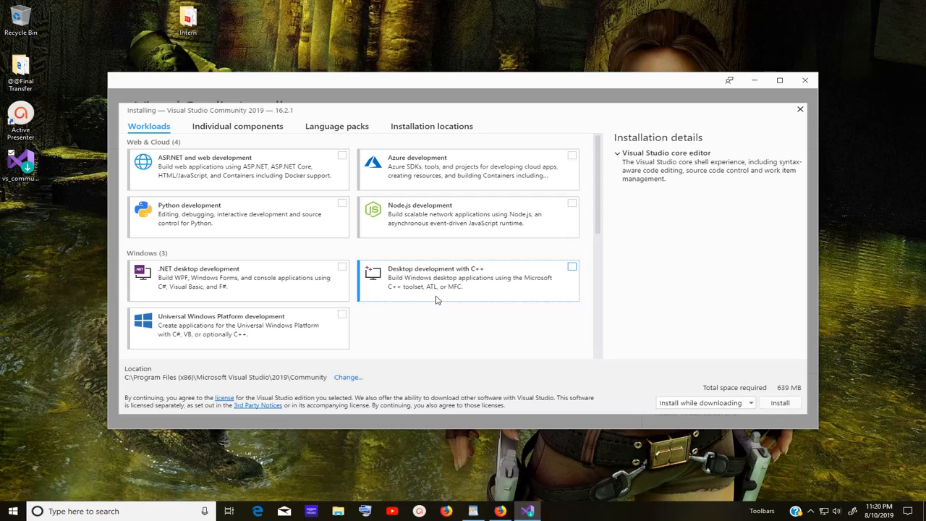
Maximize the installer and tick the .NET desktop development workload, totalling 4.13 GB
click(781, 81)
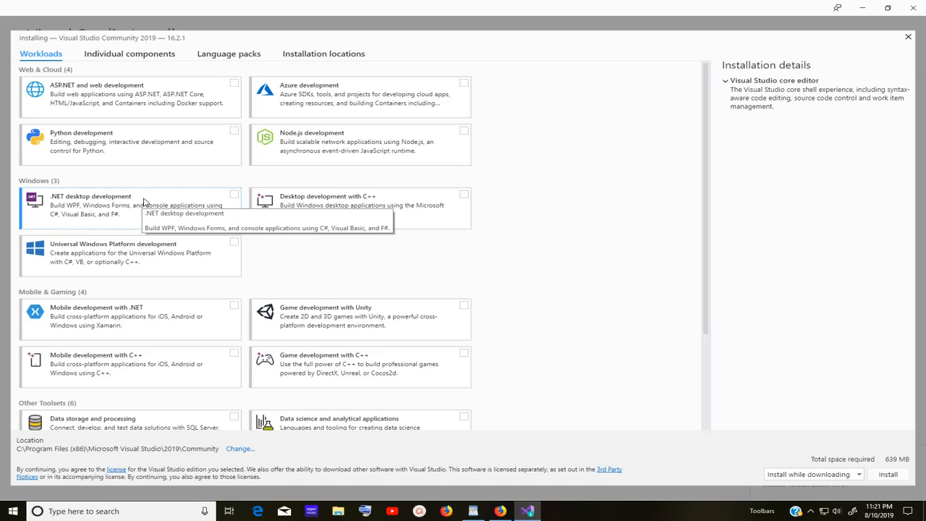
click(234, 195)
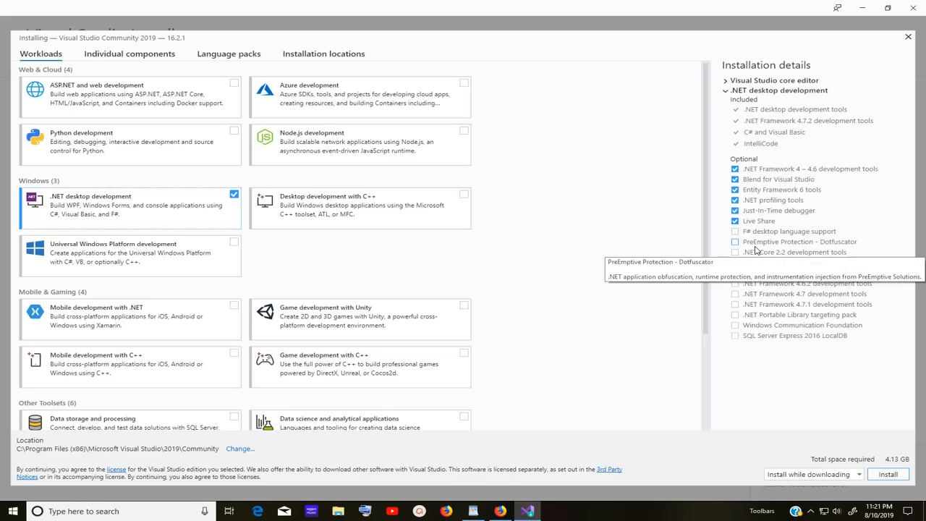
click(735, 305)
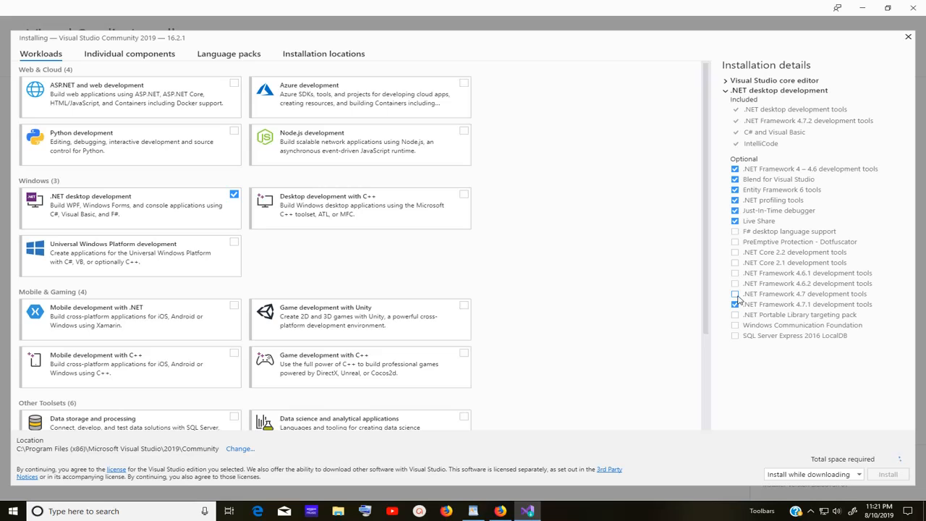
click(734, 294)
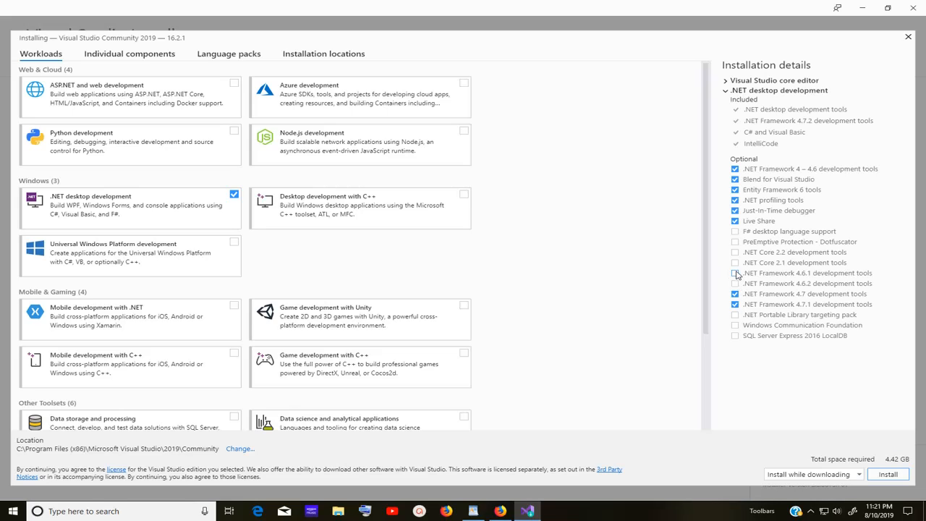
click(735, 273)
click(734, 283)
scroll(162, 221, down, 1)
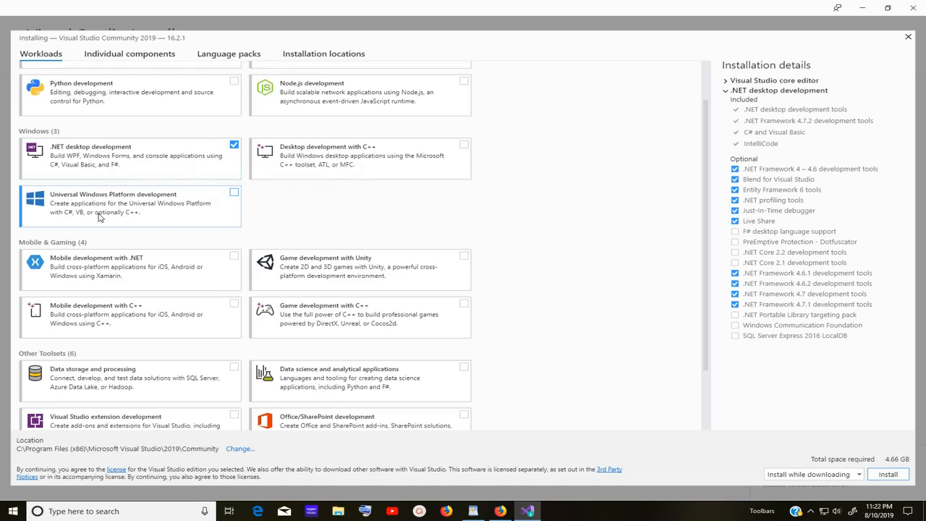
scroll(105, 199, down, 2)
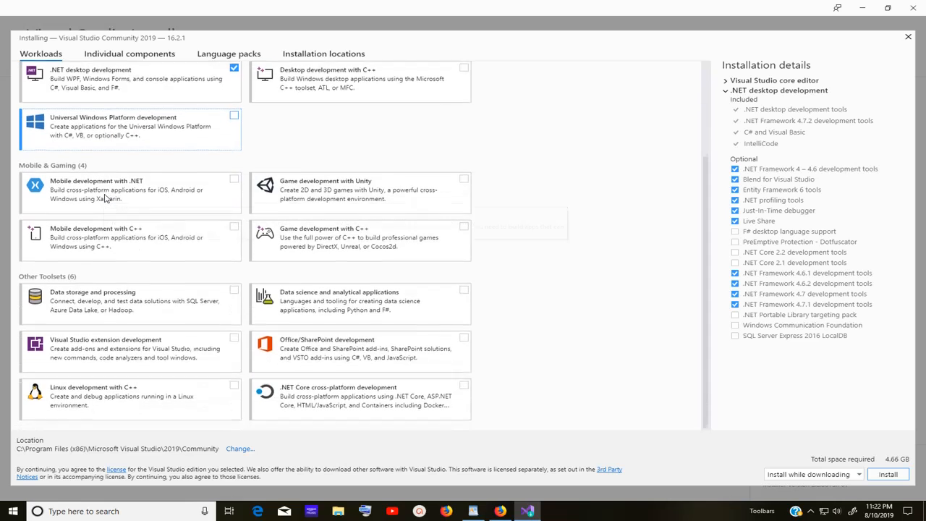
scroll(220, 331, up, 4)
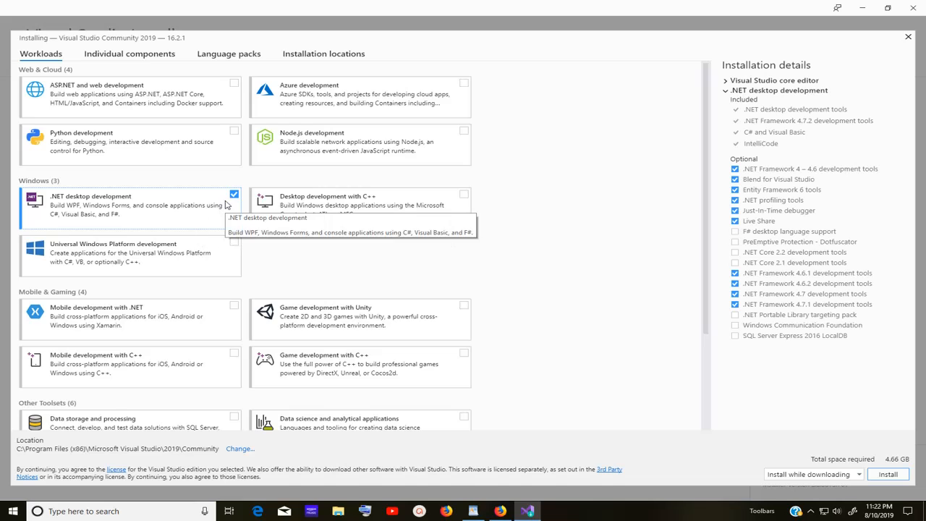
Install Community 2019 with the selected workload, answering Not now to the survey
click(888, 474)
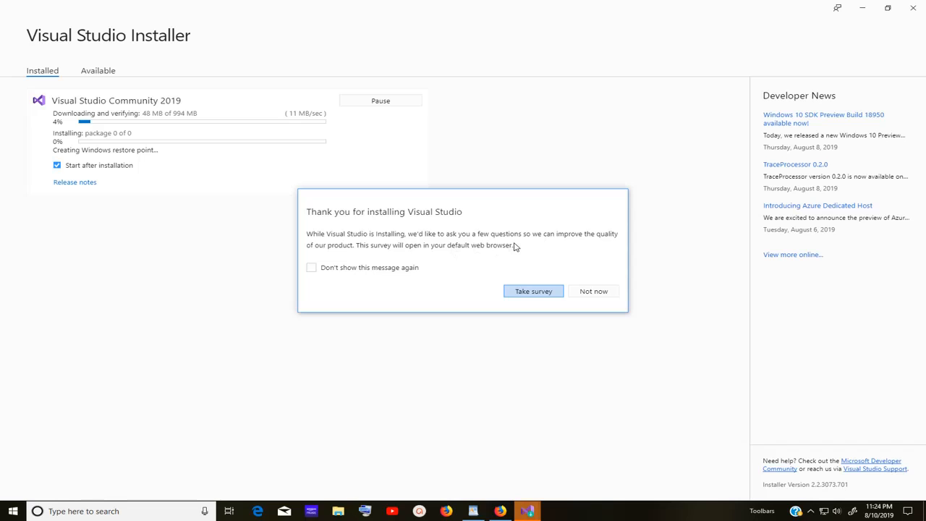
click(601, 295)
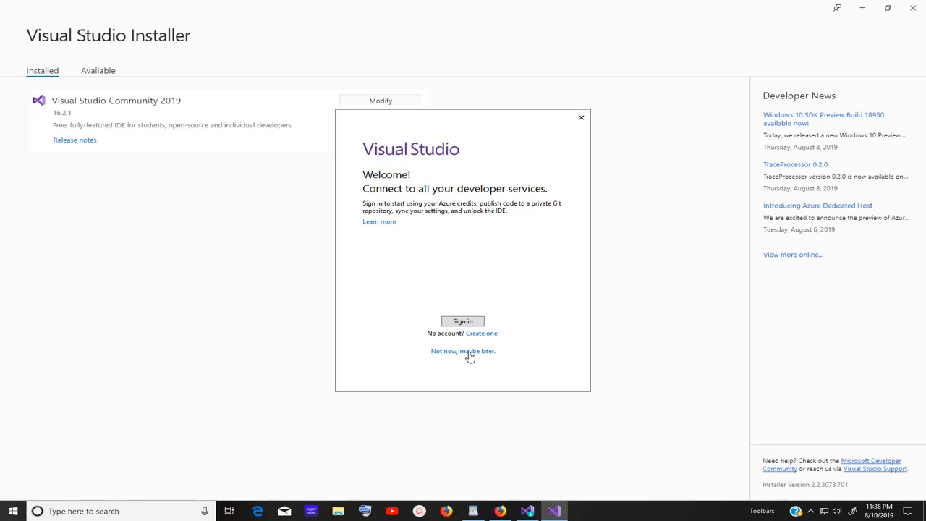
Skip sign-in and start Visual Studio with General settings and the Blue theme
click(469, 352)
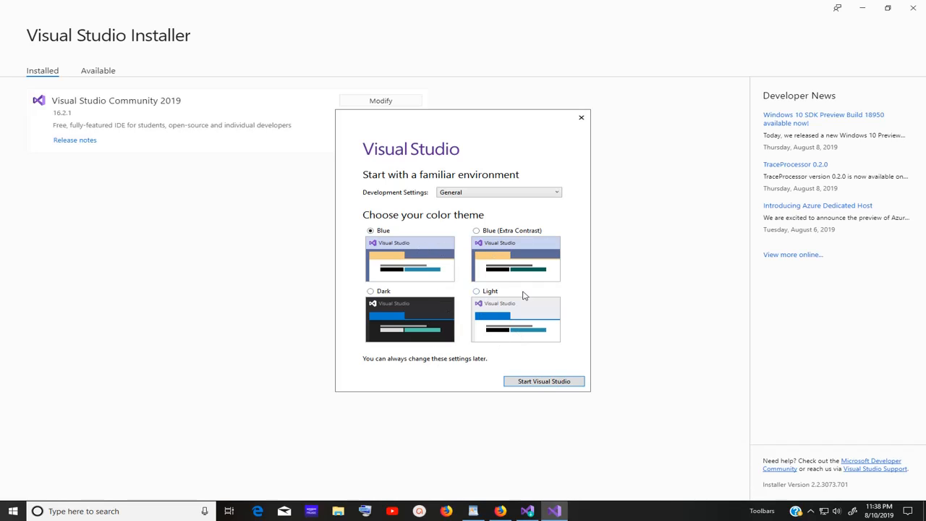
click(552, 381)
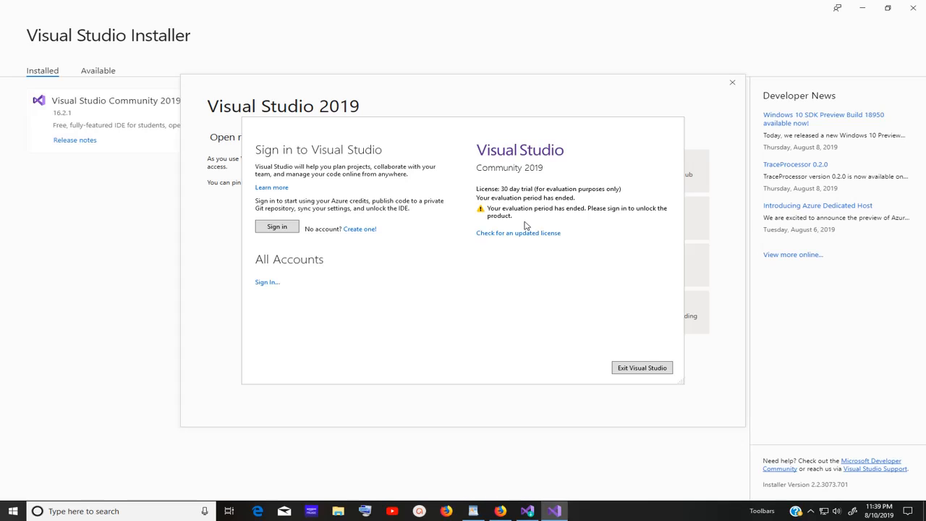
Sign in with the organisational account e-mail and password to unlock Visual Studio
click(282, 228)
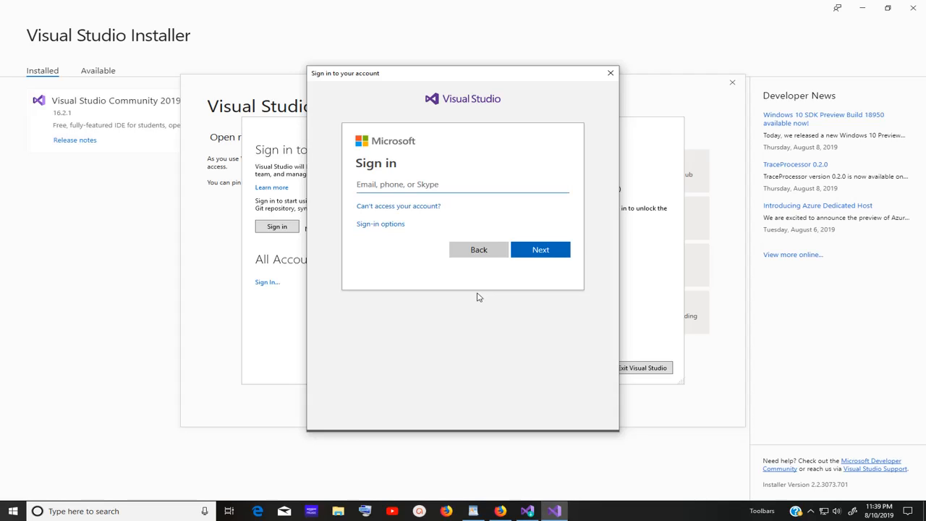
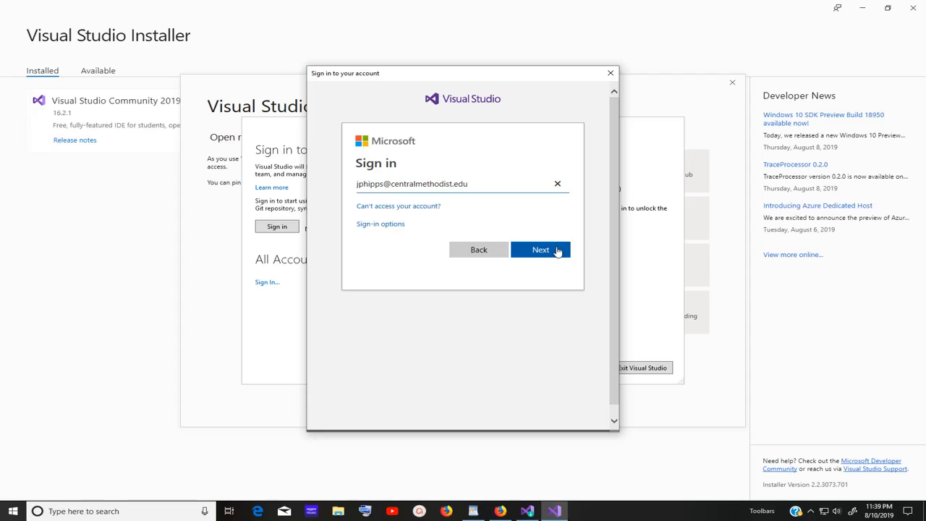
click(558, 250)
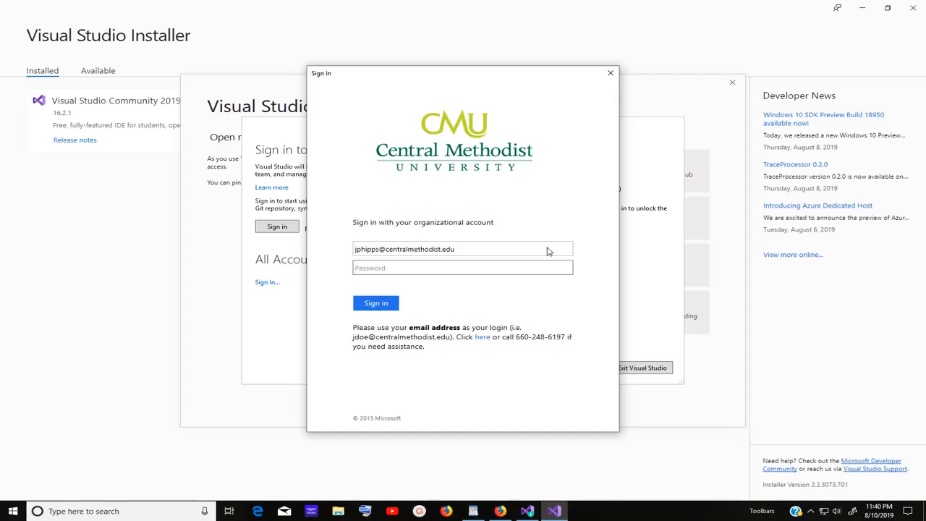
text(•••••••)
click(377, 308)
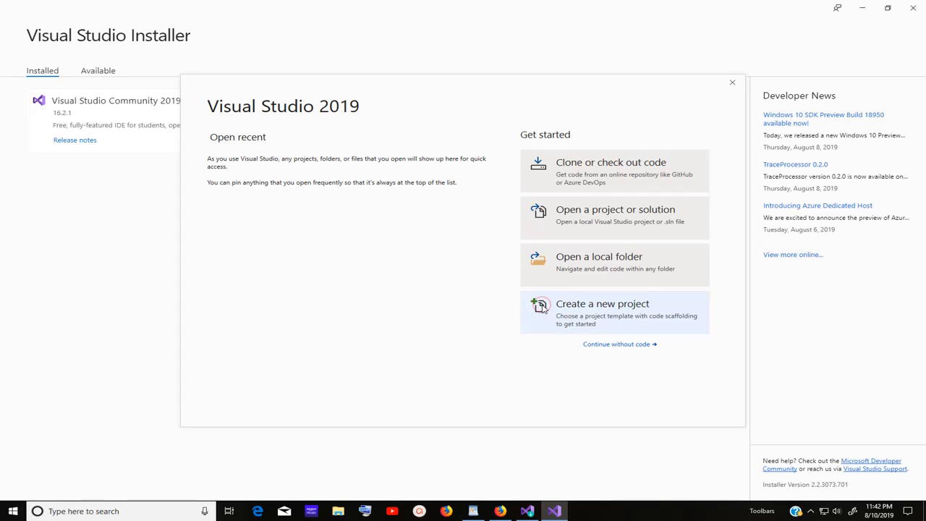
Create a new project, filtering to Windows templates and choosing Windows Forms App (.NET Framework)
click(589, 309)
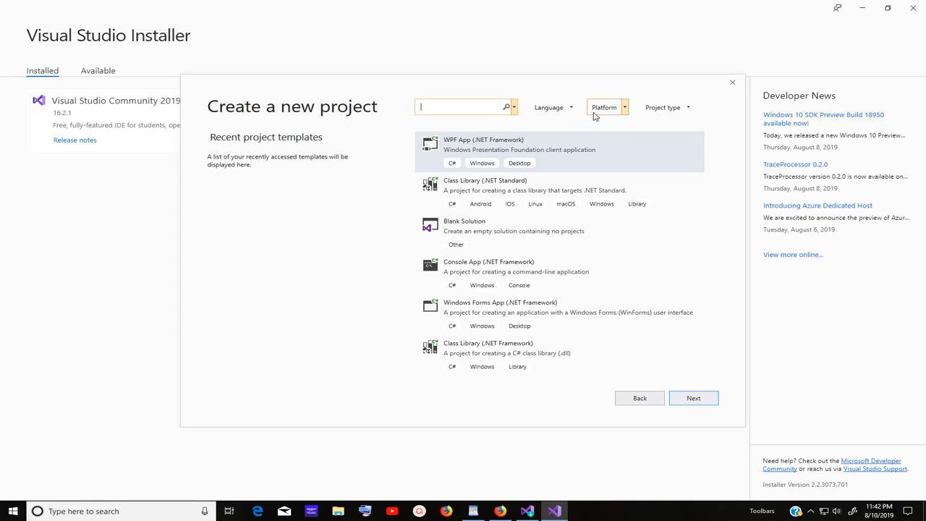
click(625, 109)
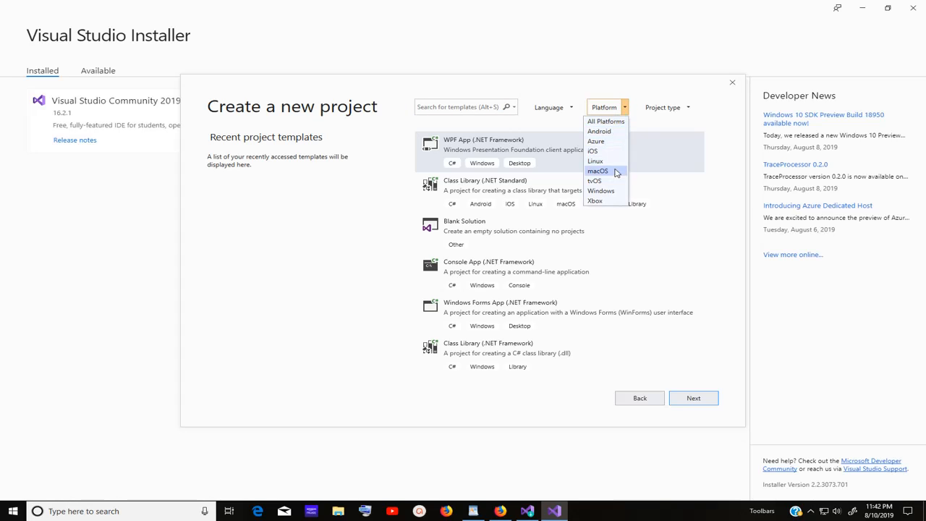
click(614, 191)
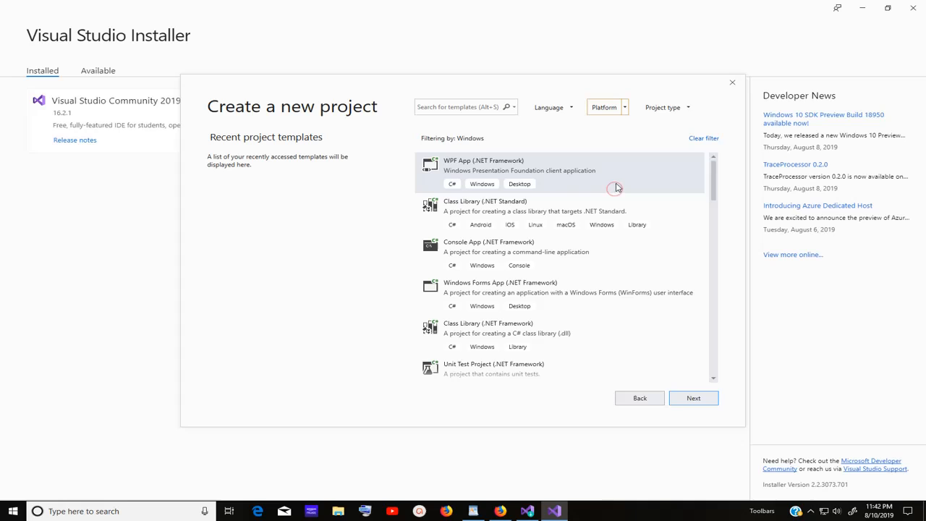
click(689, 108)
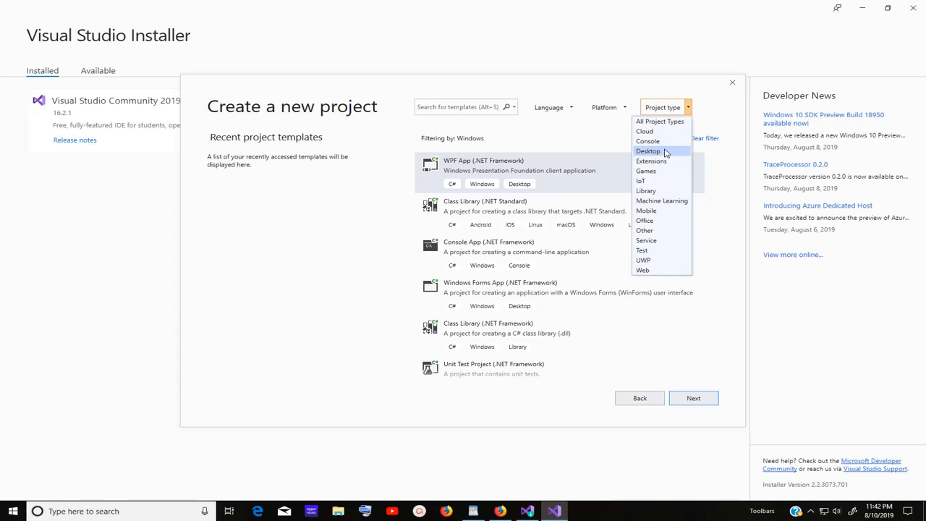
click(712, 110)
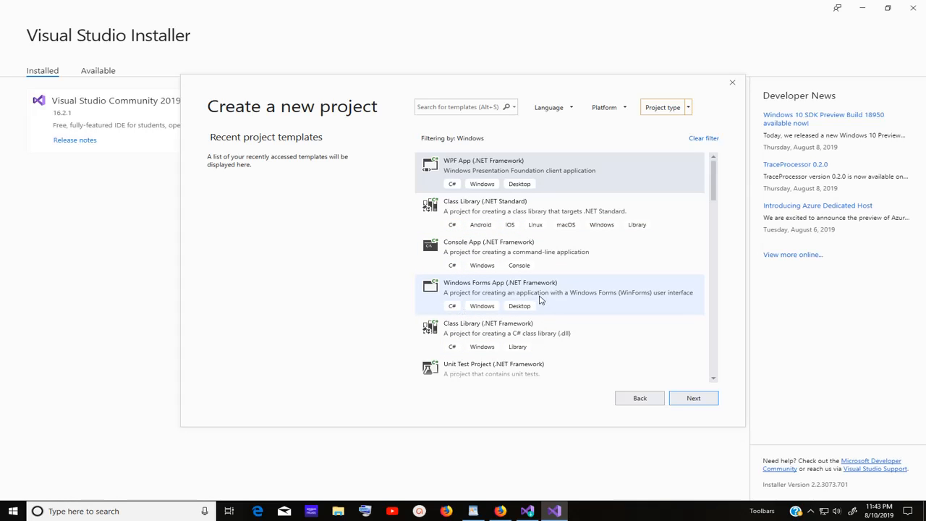
click(456, 292)
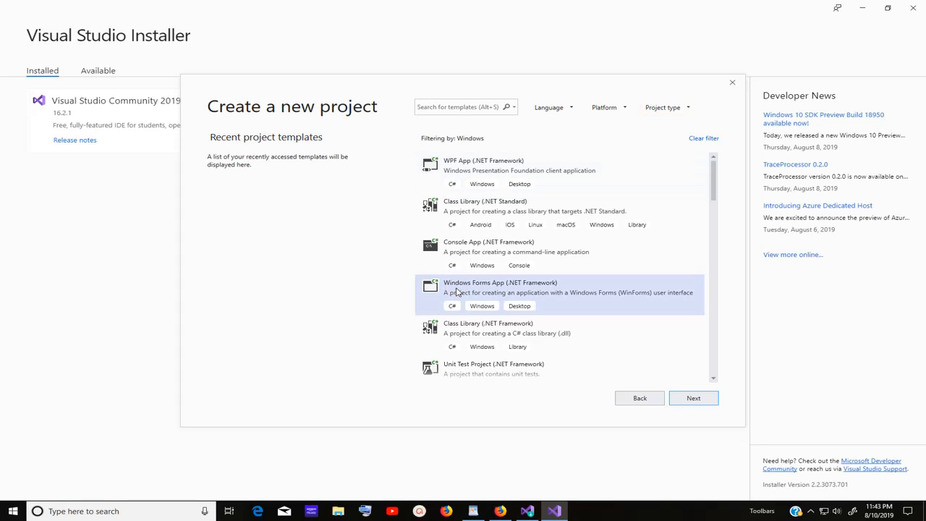
click(692, 399)
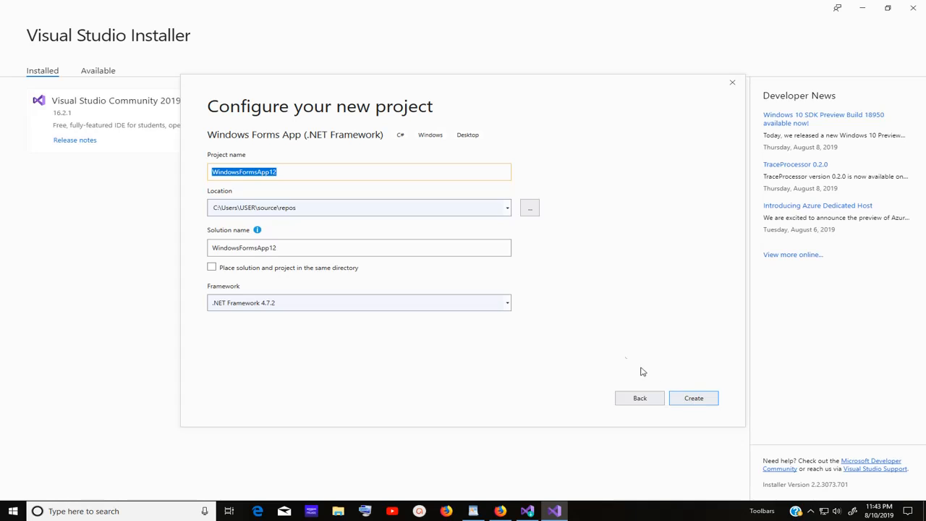
Replace the project name WindowsFormsApp1 with W1T1 so the solution name also becomes W1T1
click(285, 173)
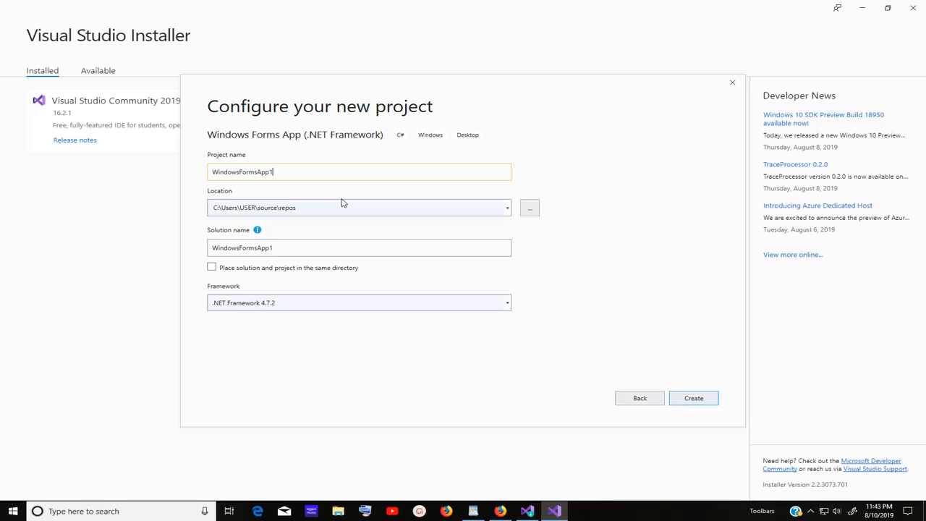
key(BackSpace)
key(BackSpace)
key(BackSpace)
key(BackSpace)
key(BackSpace)
key(BackSpace)
key(BackSpace)
key(BackSpace)
key(BackSpace)
key(BackSpace)
key(BackSpace)
key(BackSpace)
key(BackSpace)
key(BackSpace)
key(BackSpace)
key(BackSpace)
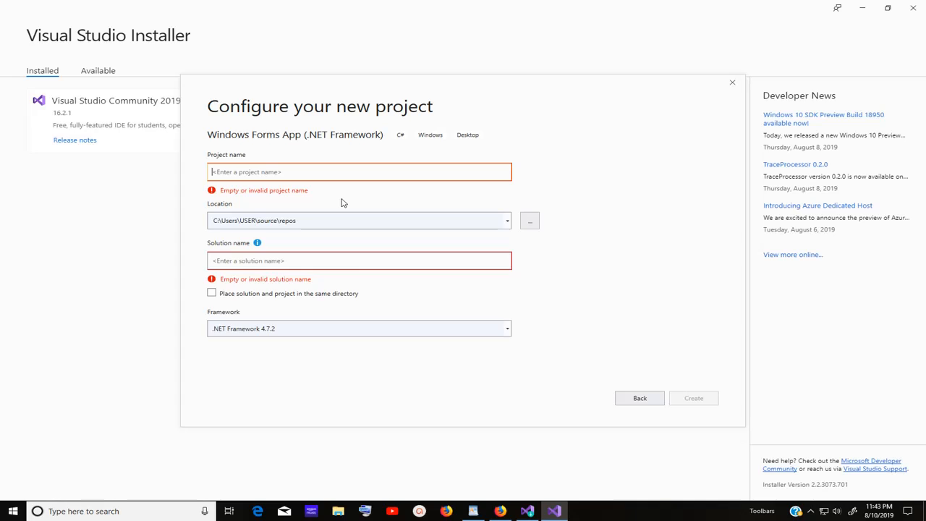
text(W1T1)
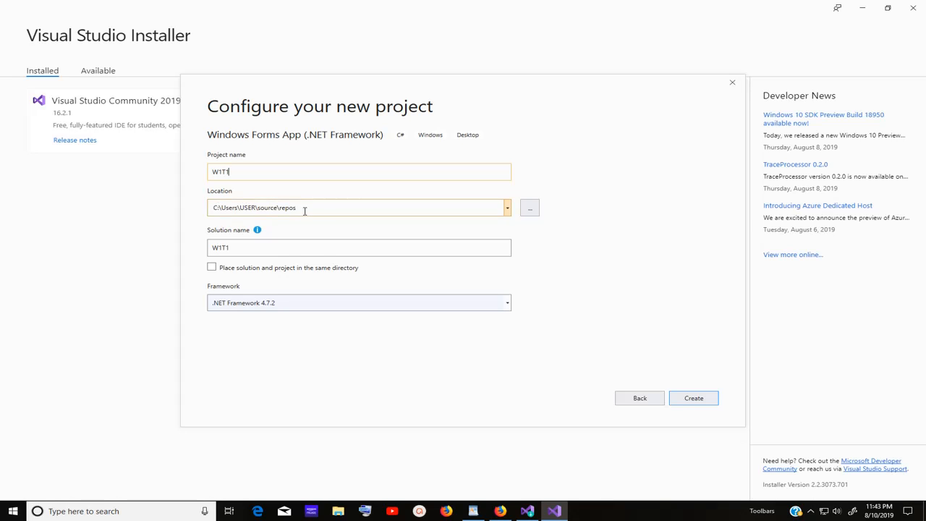
Choose This PC > Desktop as the W1T1 location and create the project, opening a blank Form1
click(507, 209)
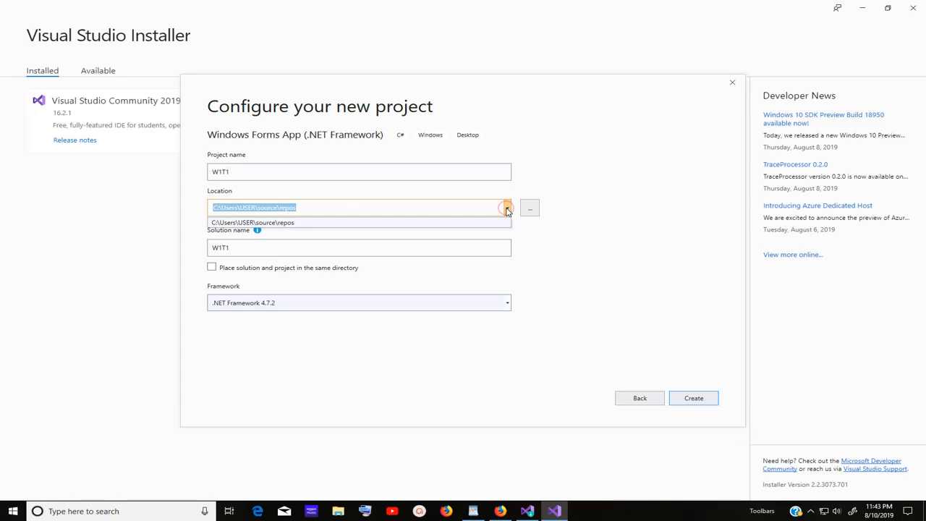
click(507, 209)
click(530, 209)
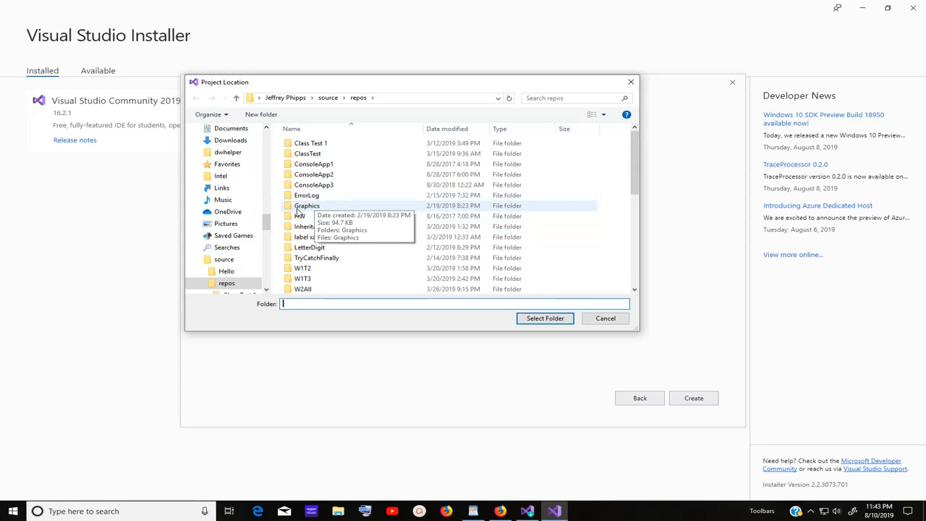
scroll(265, 223, up, 10)
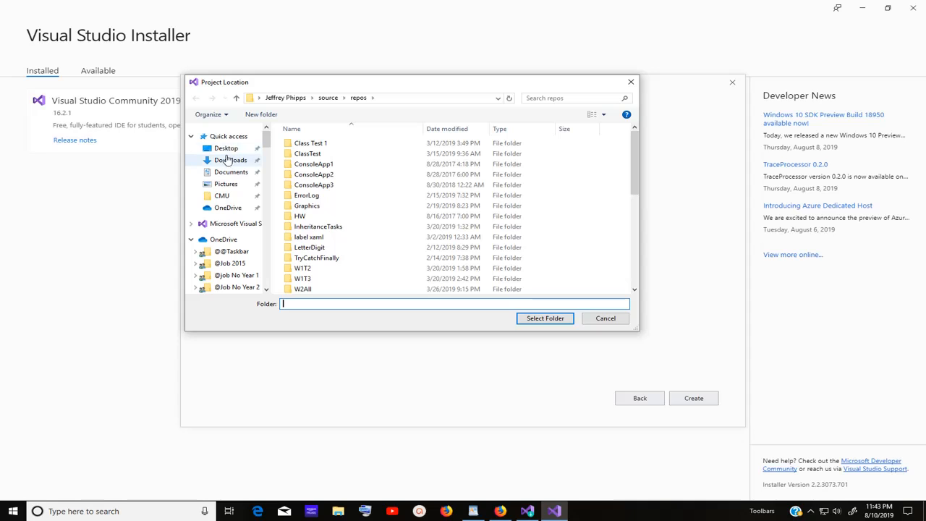
click(225, 150)
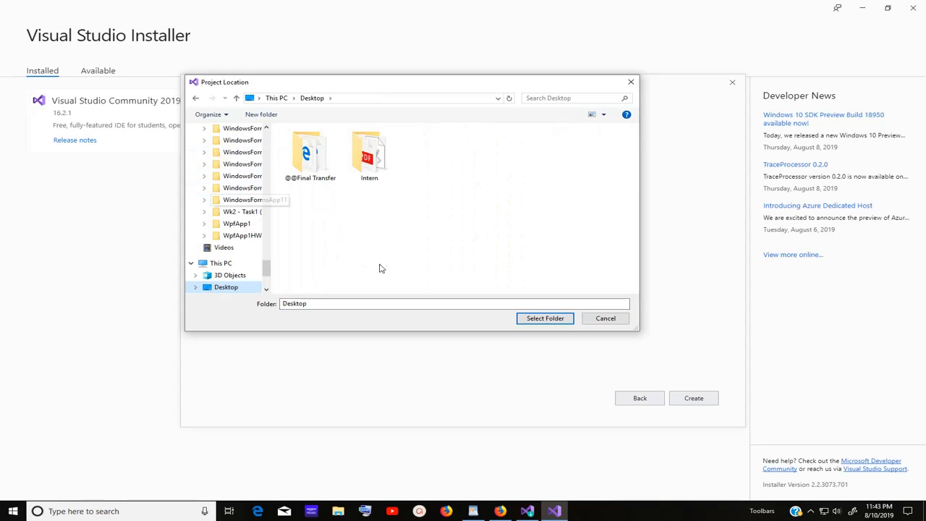
click(551, 323)
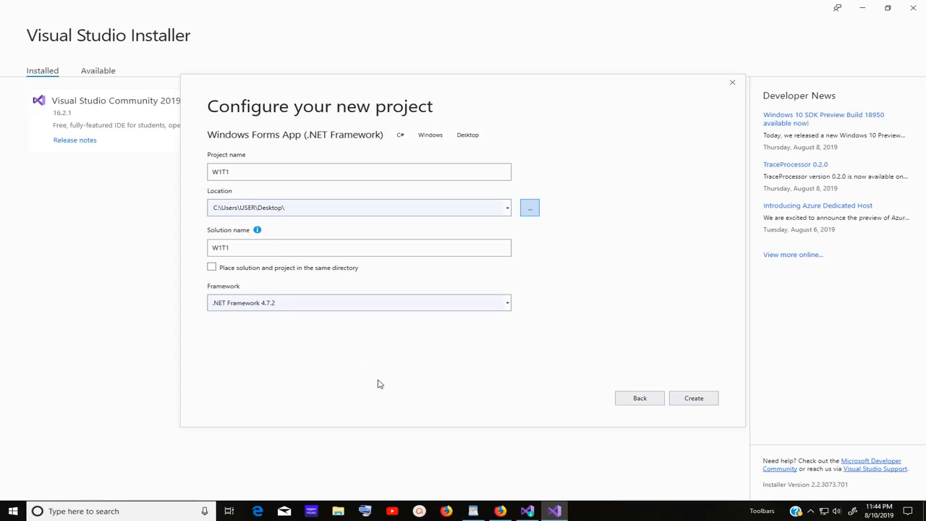
click(706, 398)
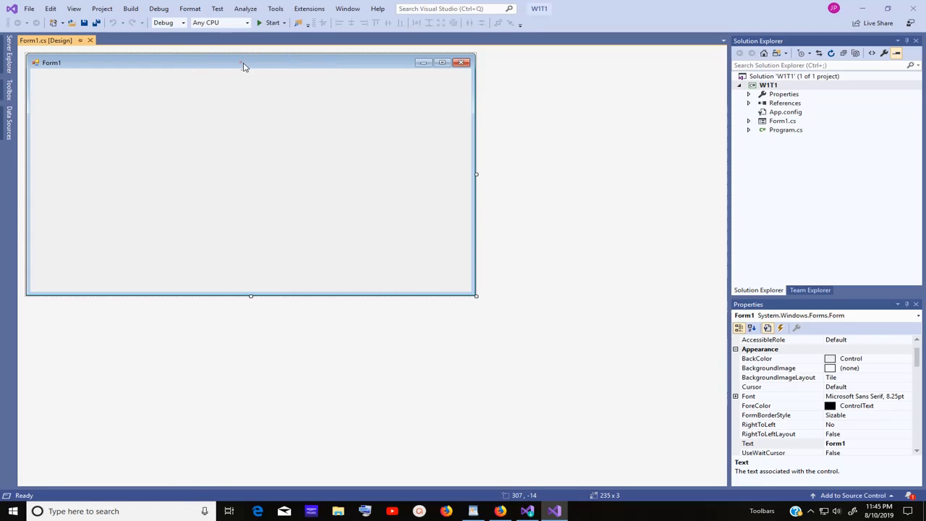
Slide out the Toolbox from the left edge beside the blank Form1 designer
click(10, 88)
click(10, 88)
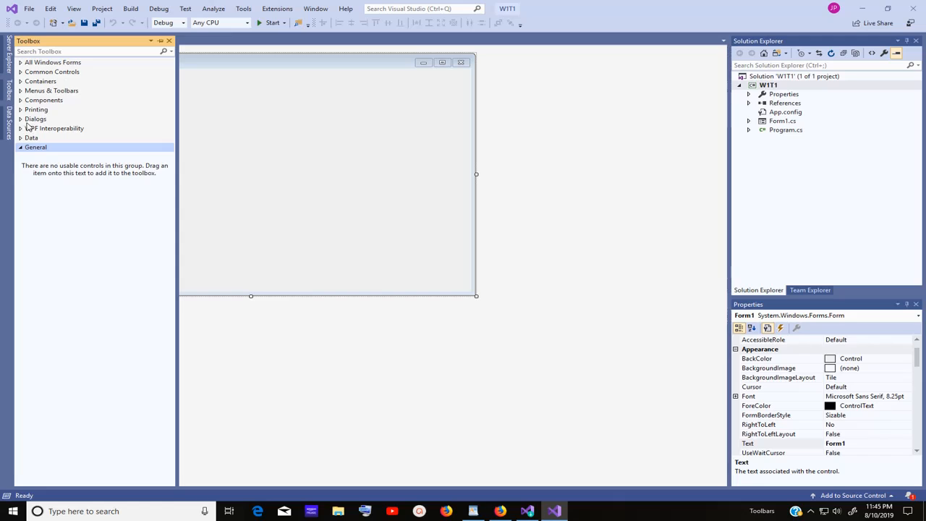
Expand All Windows Forms in the Toolbox and pin the Toolbox open with Auto Hide
click(21, 64)
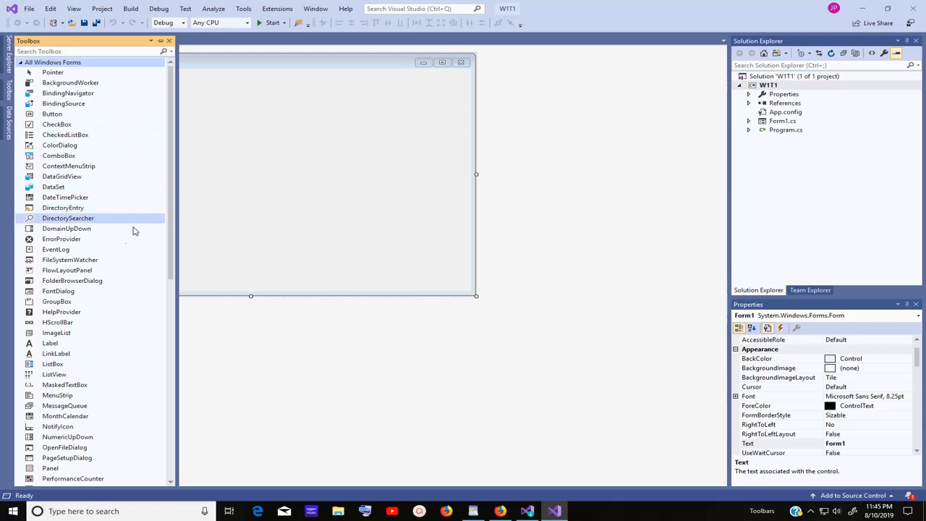
click(162, 42)
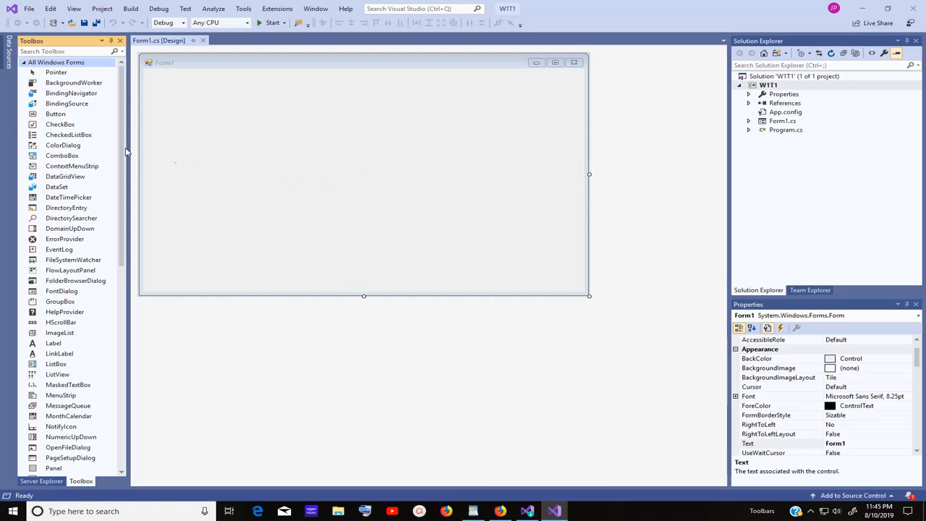
Drag a Button from the Toolbox onto Form1, creating button1 left of centre
drag(61, 116, 220, 179)
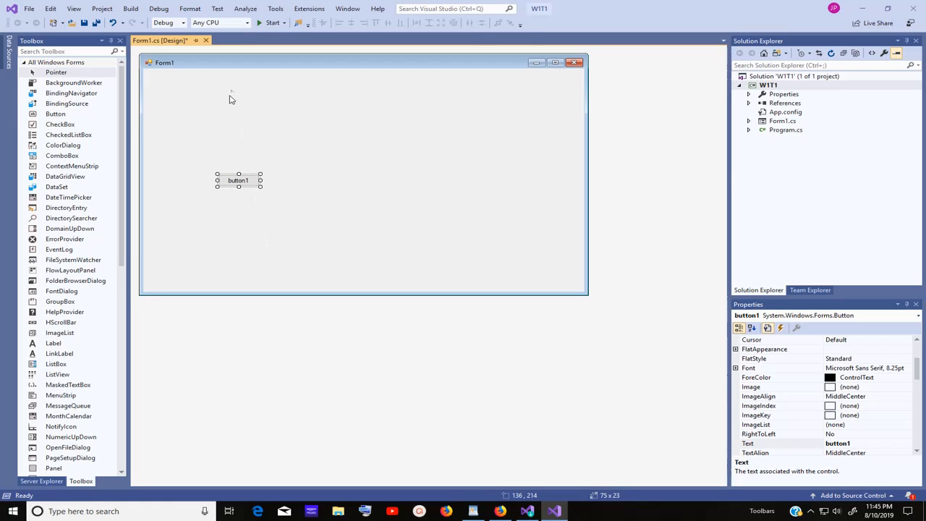
click(195, 40)
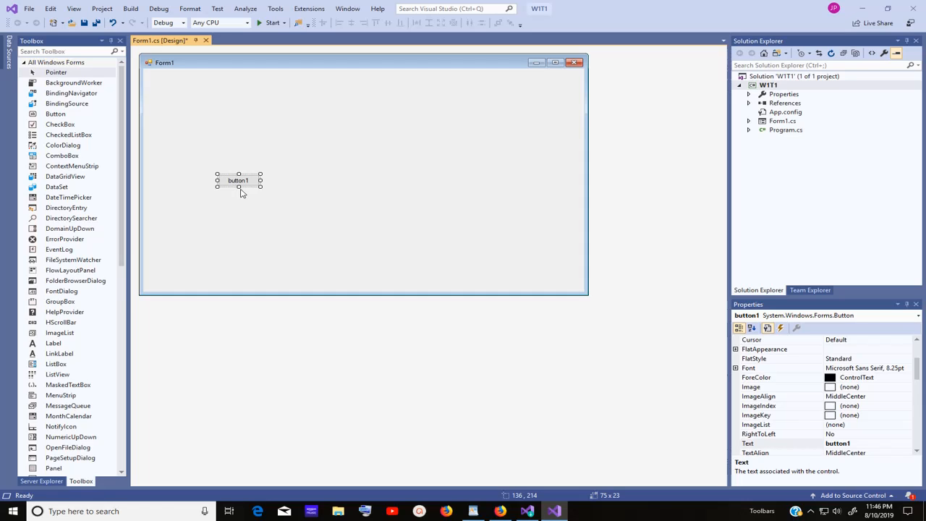
Close Visual Studio, saving changes to W1T1's Form1 and solution files
click(913, 12)
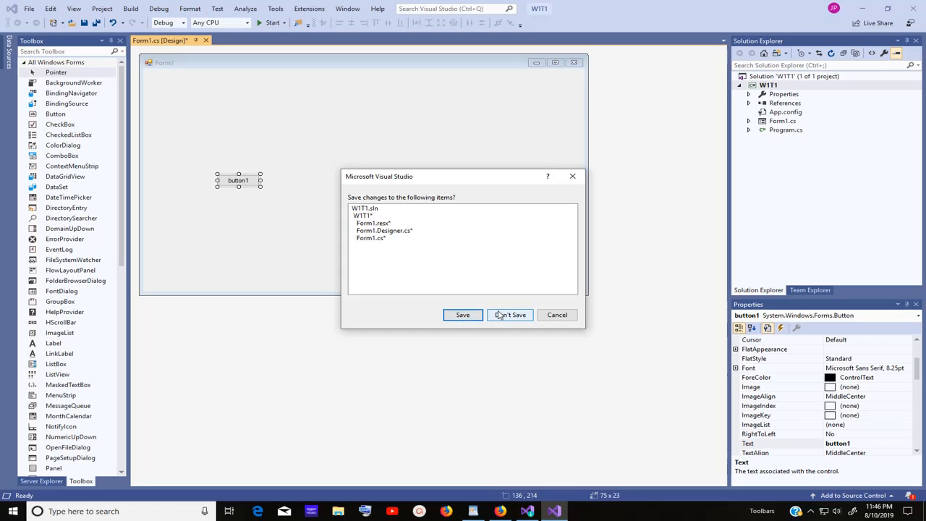
click(461, 316)
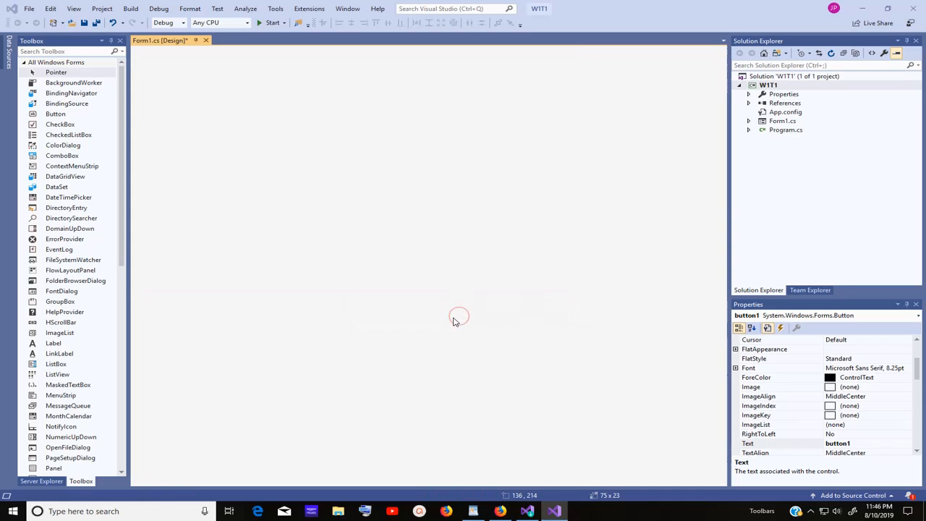